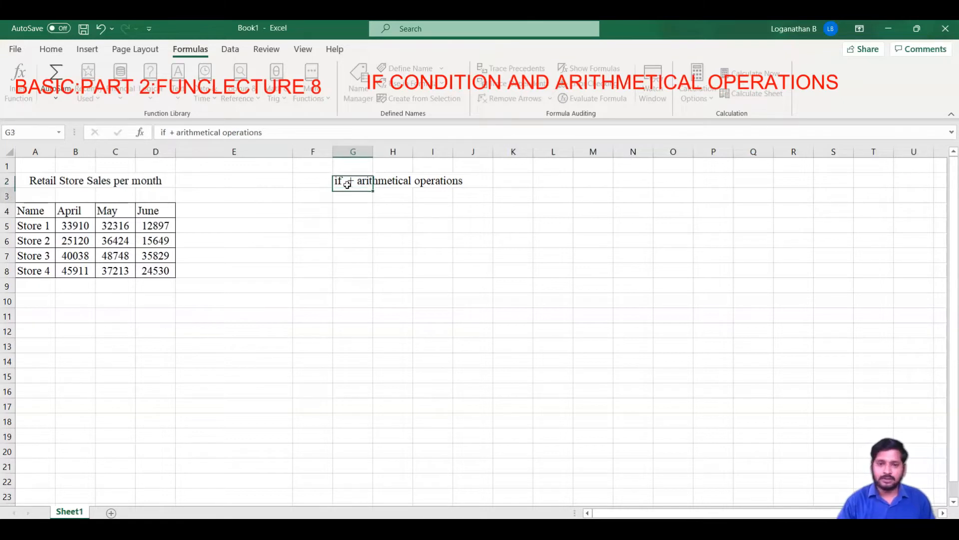
key(Return)
key(Down)
key(Left)
key(Left)
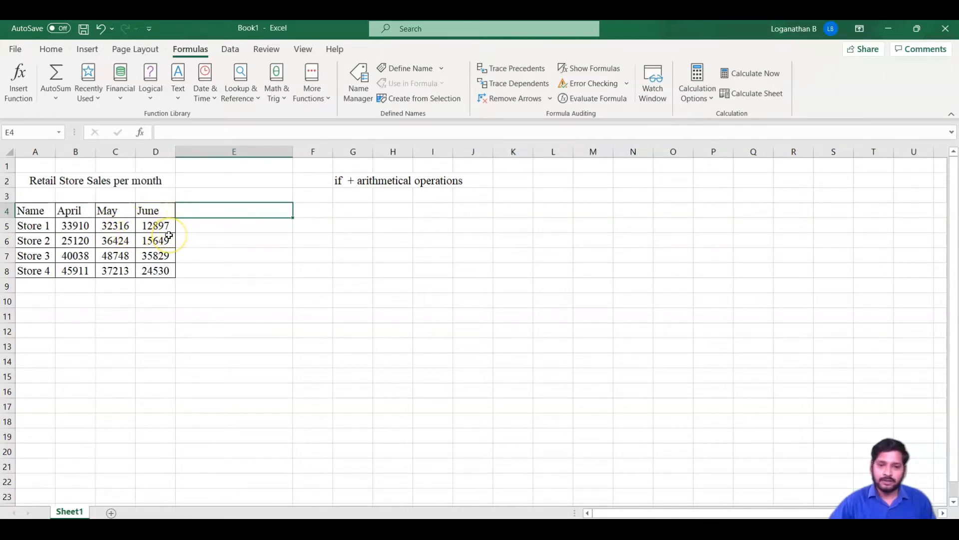
click(226, 226)
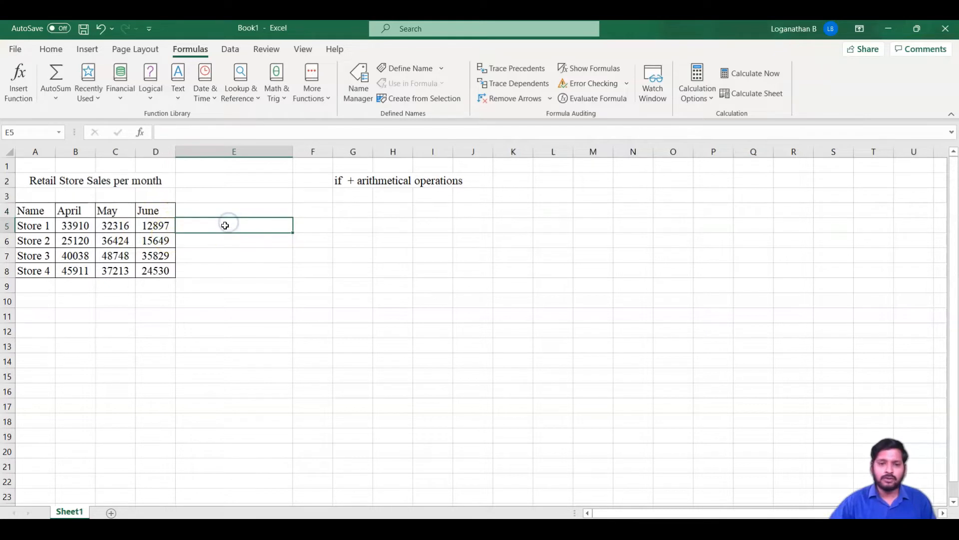
click(346, 210)
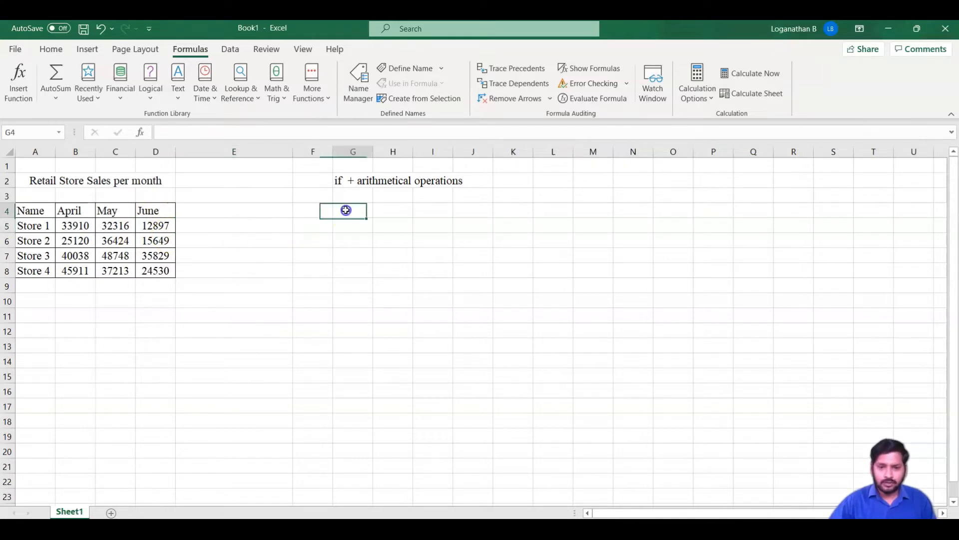
Step: Enter in cell F4 the note "benefit to the employeee of each store 2% bonus , if the accumulated sales is more than 100,000"
click(321, 211)
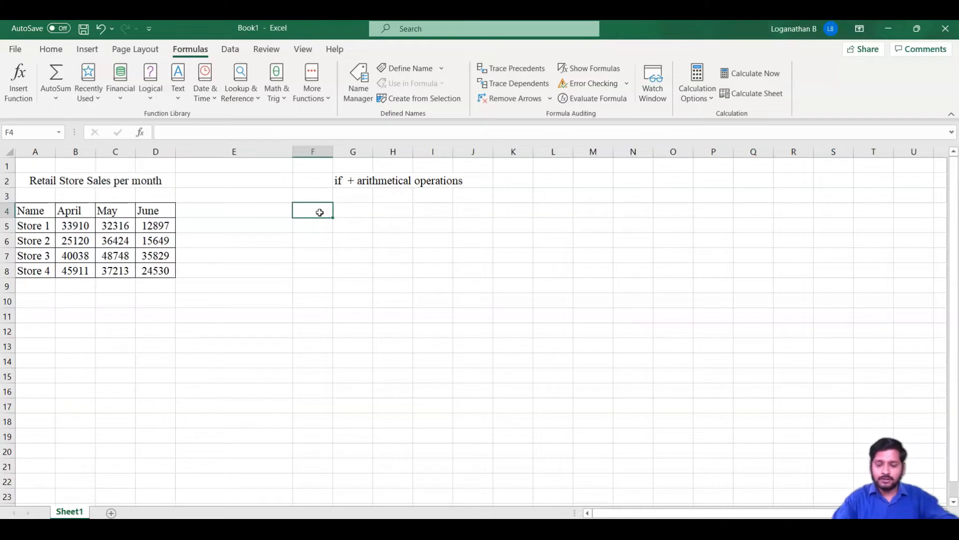
text(be)
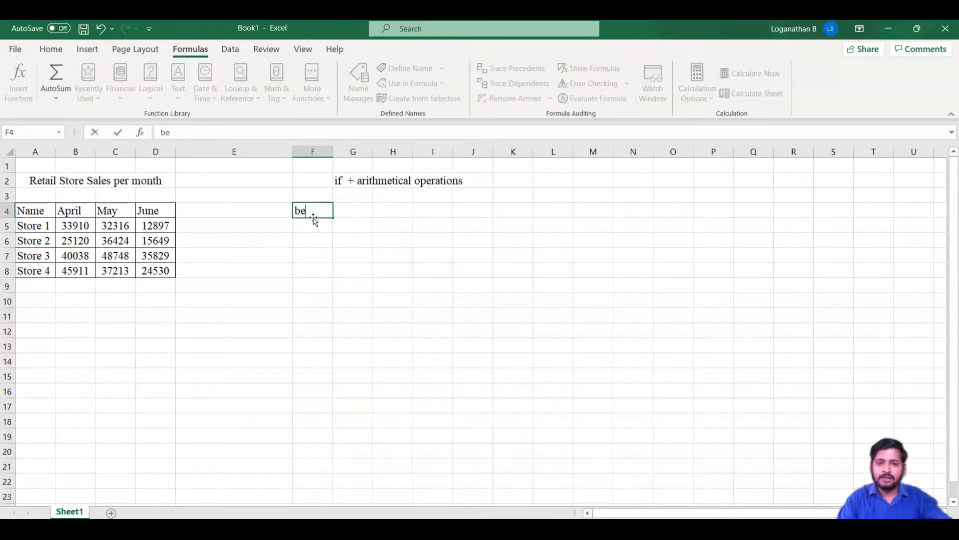
text(nefit )
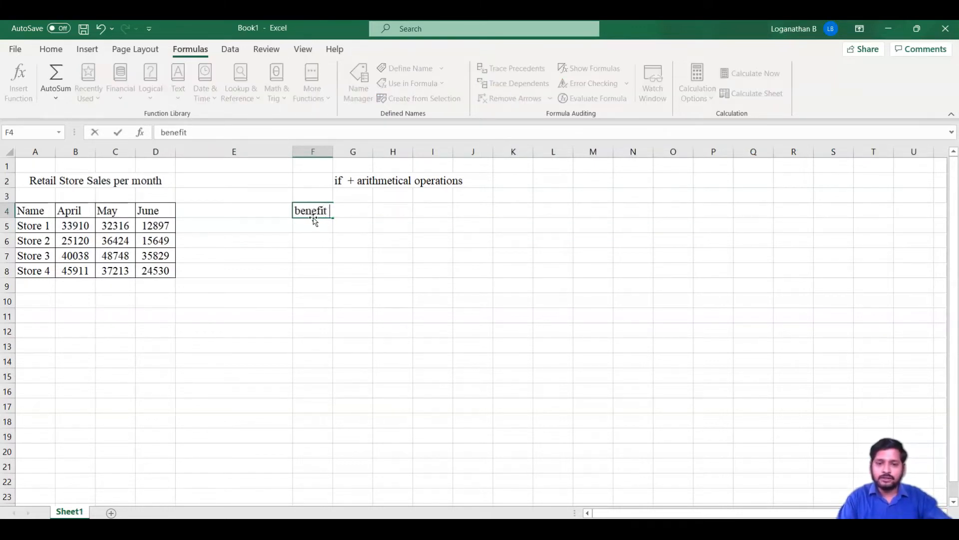
text(to the emp)
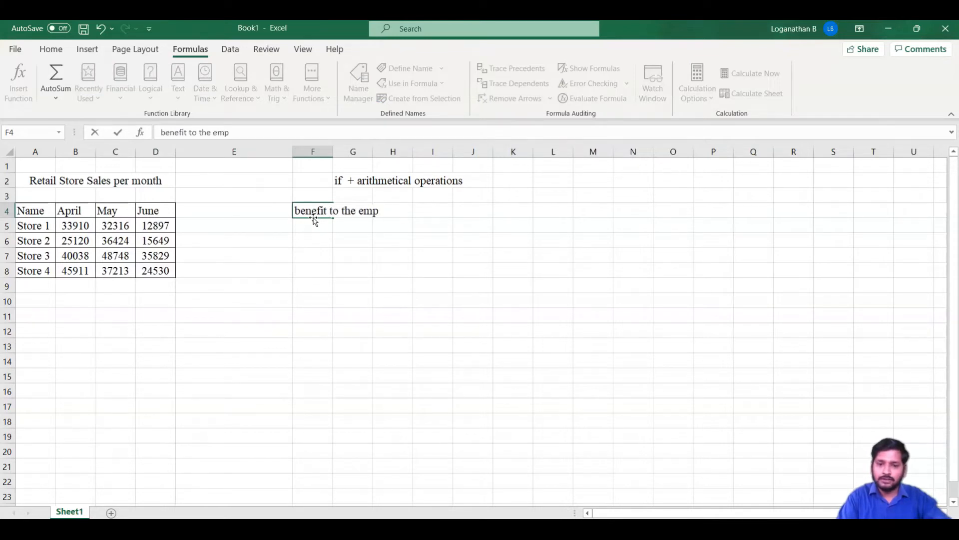
text(loyeee of)
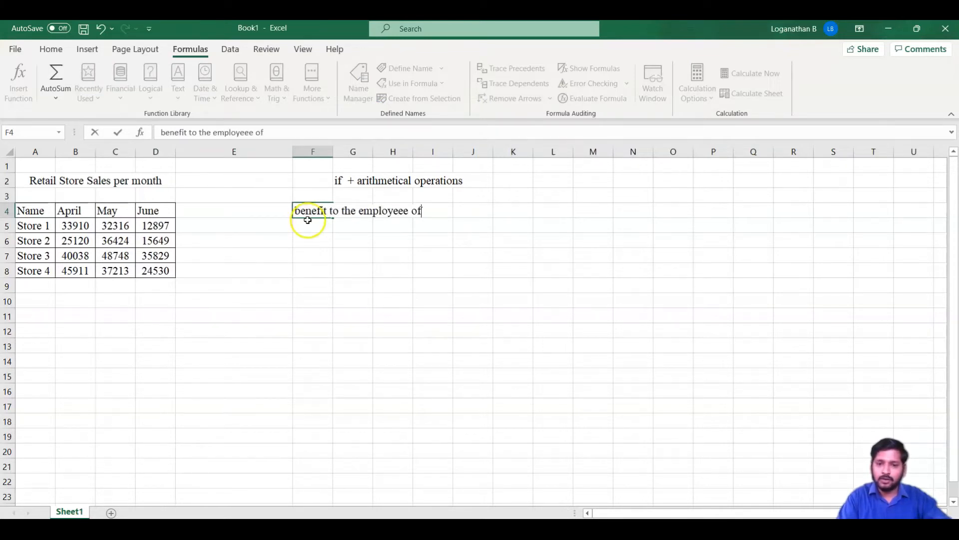
text( each store)
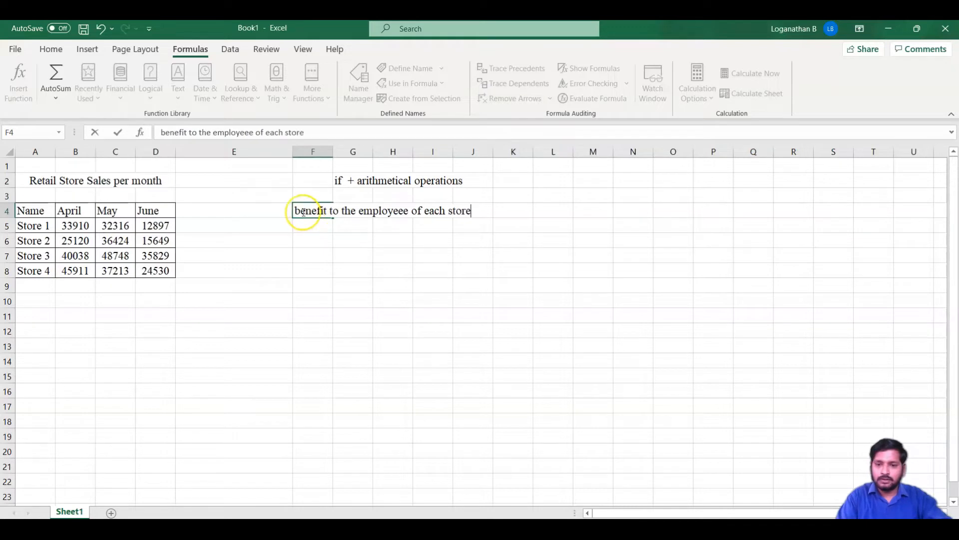
text( 2% bu)
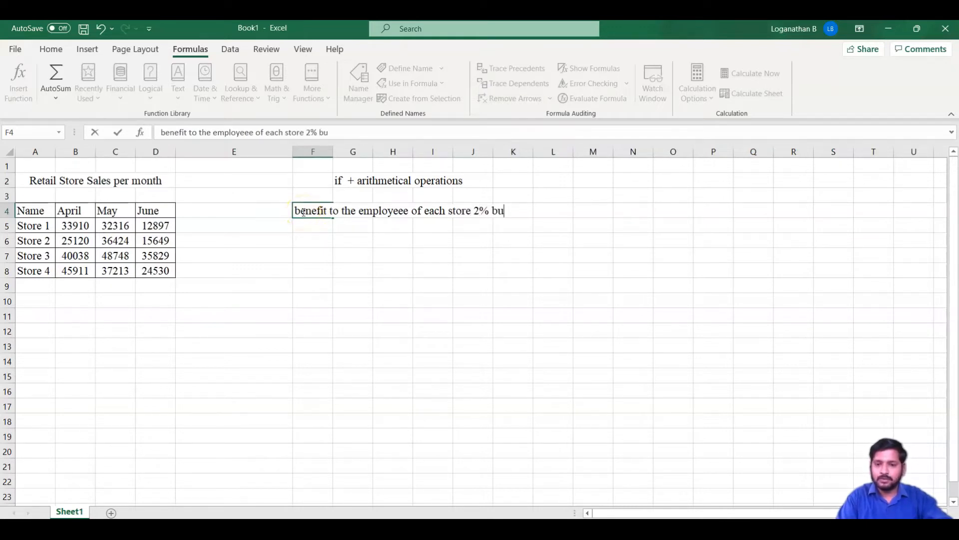
key(BackSpace)
text(onus ,)
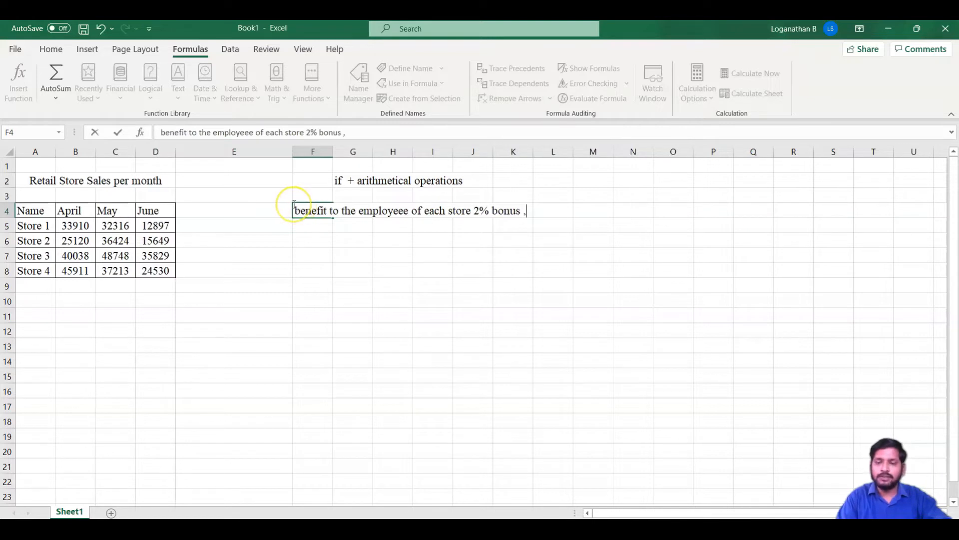
text( if the accumulated sales is more than 100)
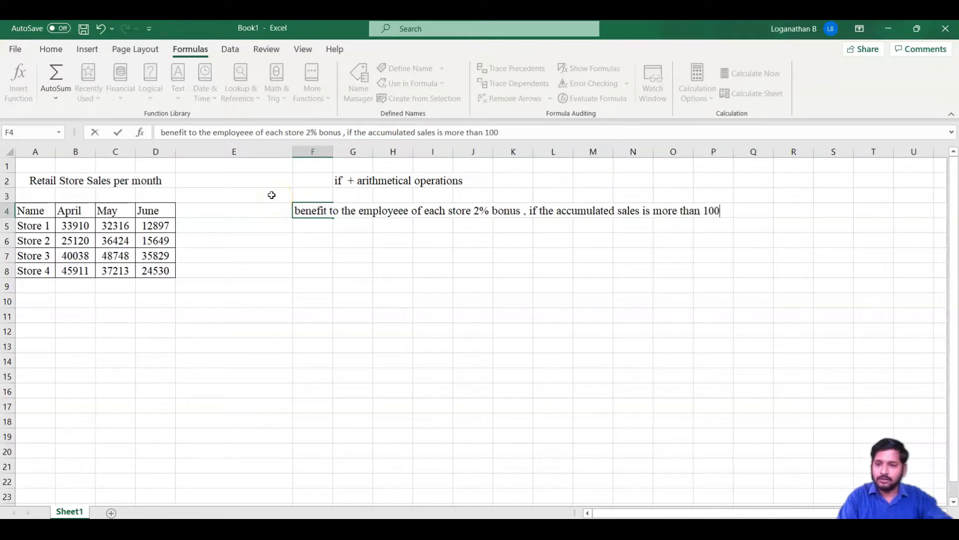
text(,000)
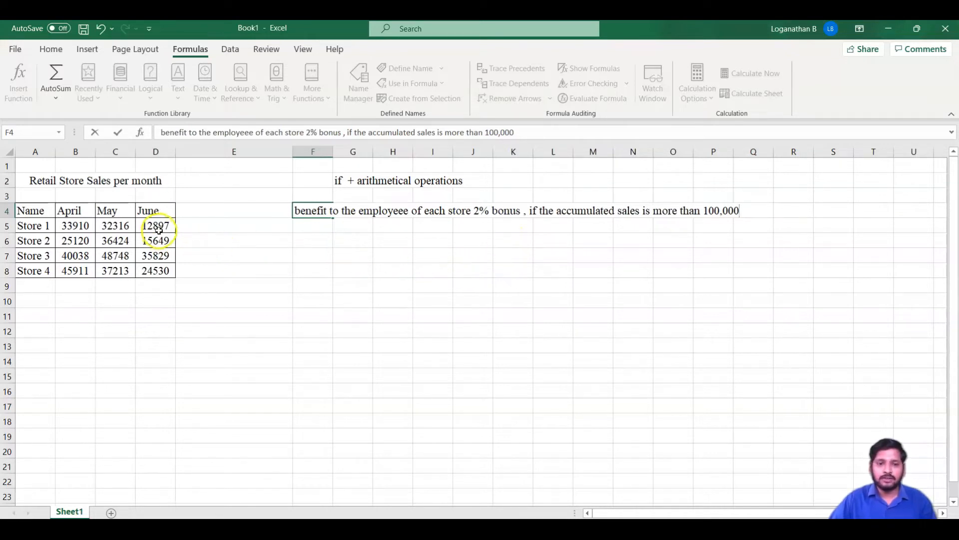
click(430, 243)
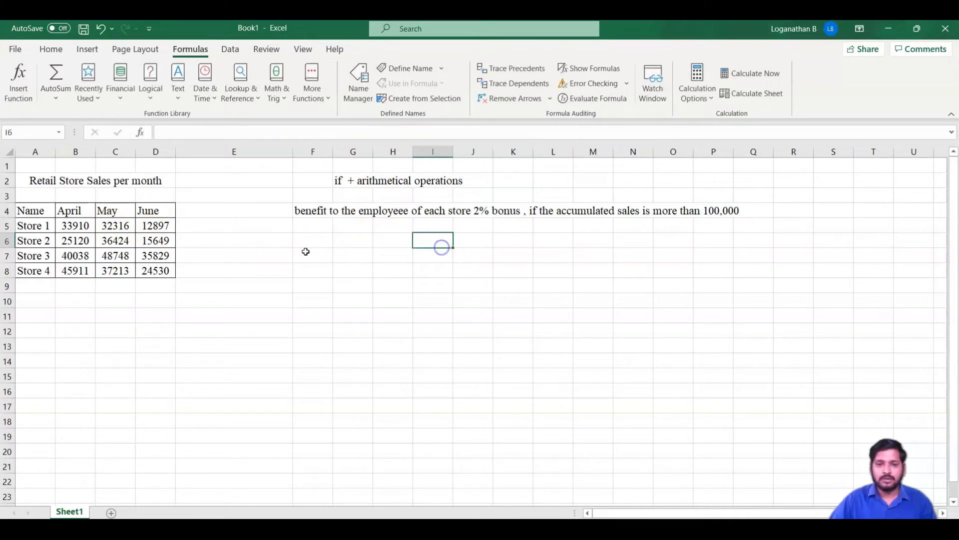
Step: Select the range E5:E8 beside the store sales table and start an IF formula in E5
click(228, 225)
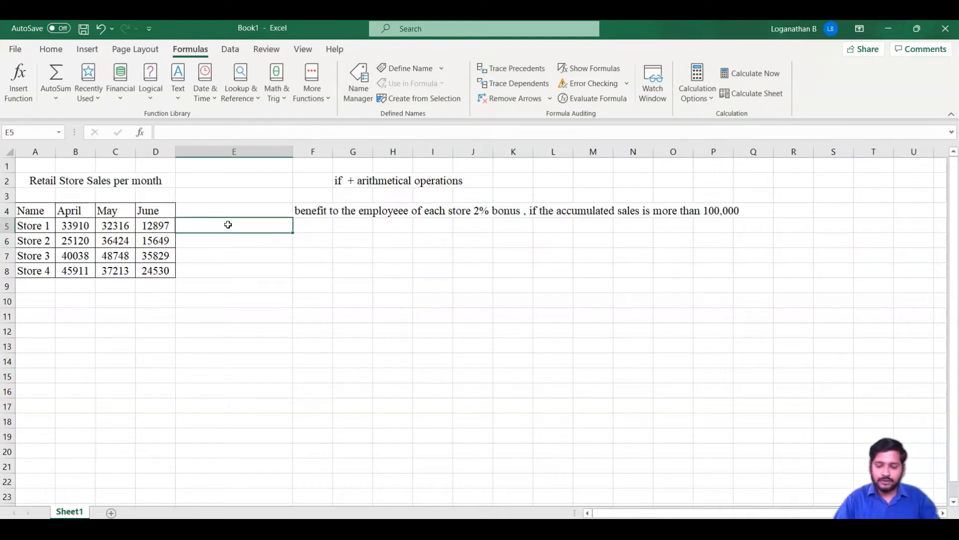
key(shift+Down)
key(shift+Down)
key(shift+Down)
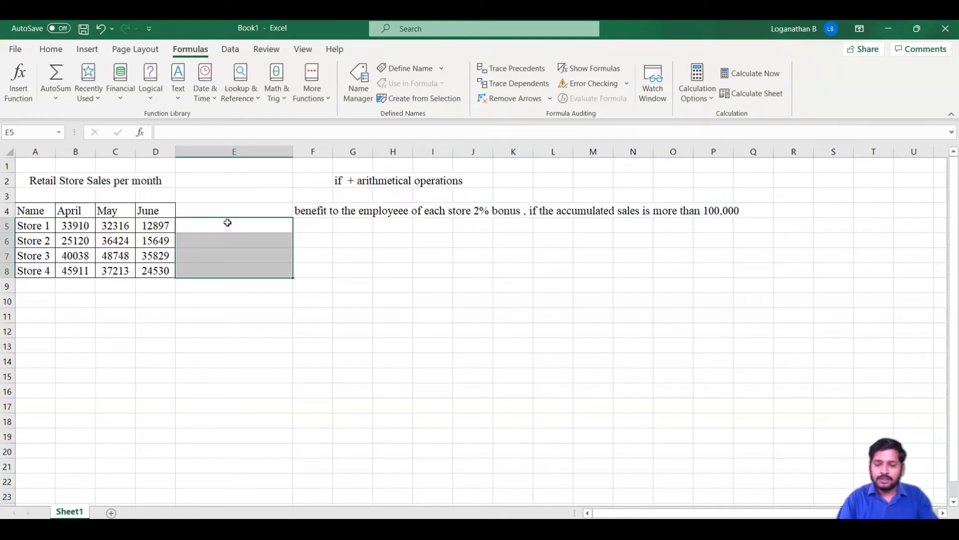
text(=)
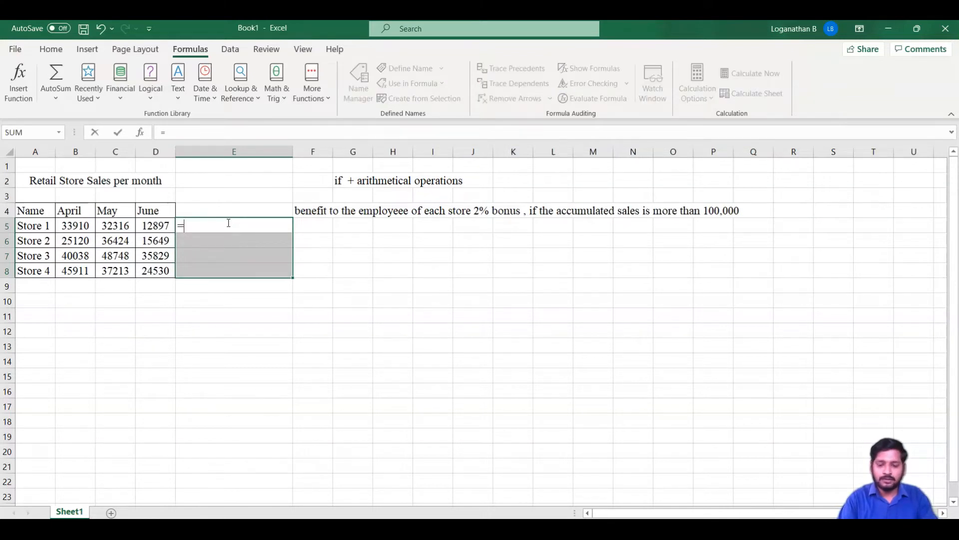
text(if)
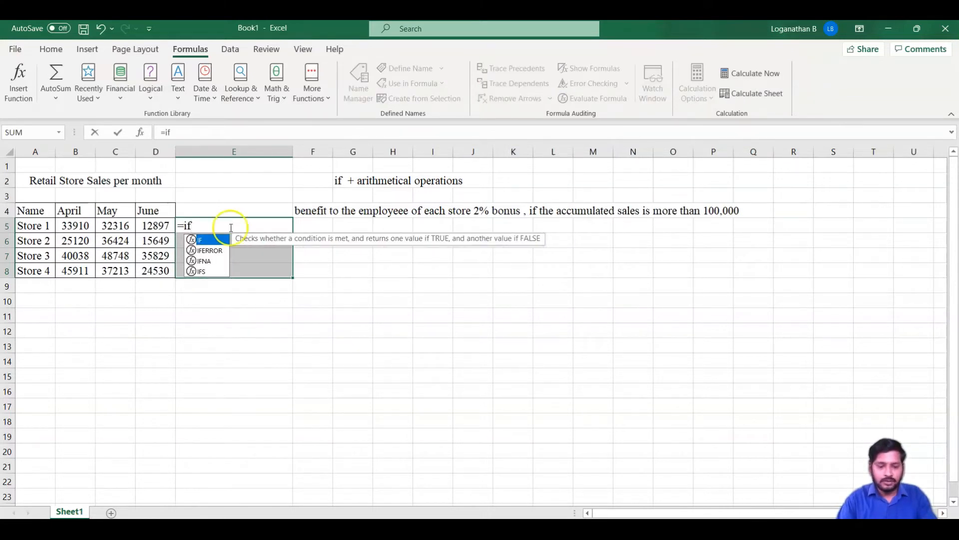
key(Tab)
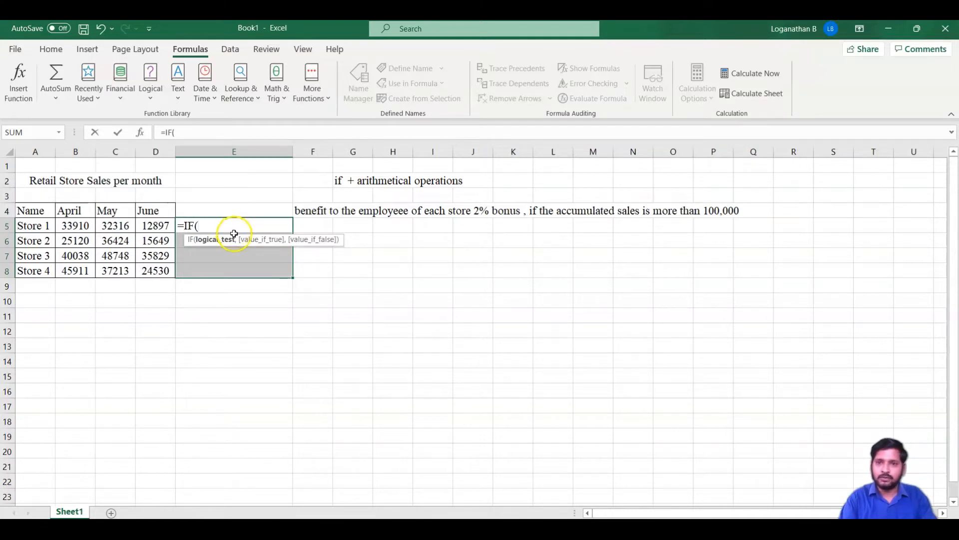
Step: Set the IF formula's logical test to SUM(B5:D5)>=100000, covering Store 1's April to June sales
text(sum)
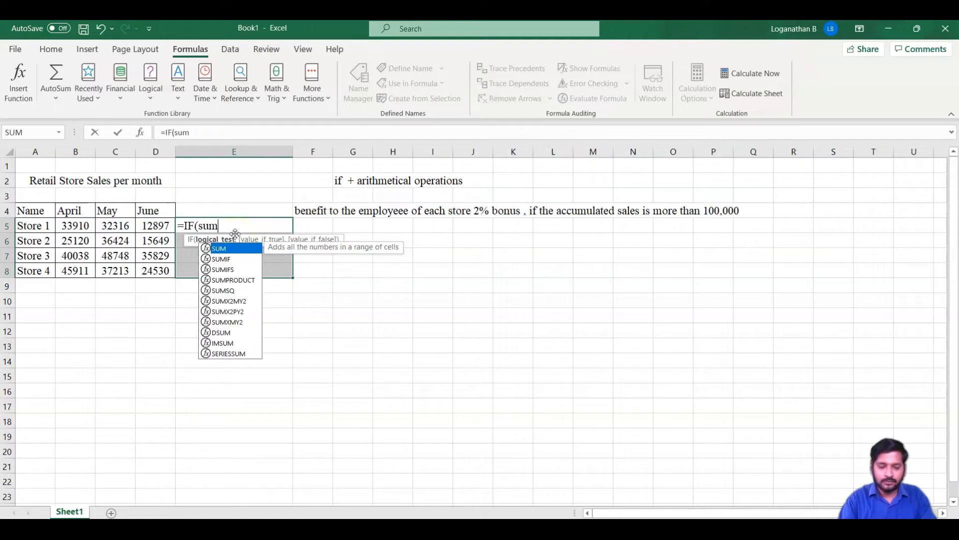
key(Tab)
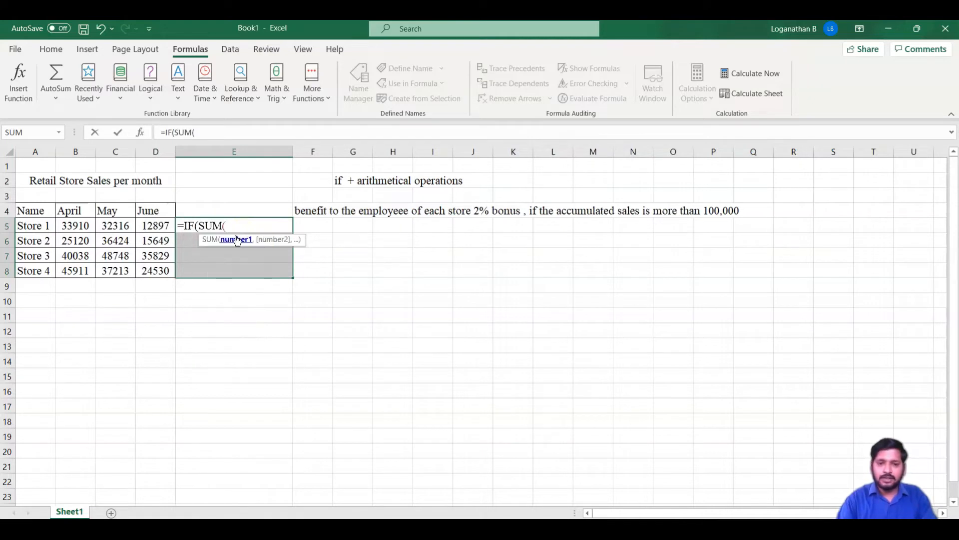
click(75, 226)
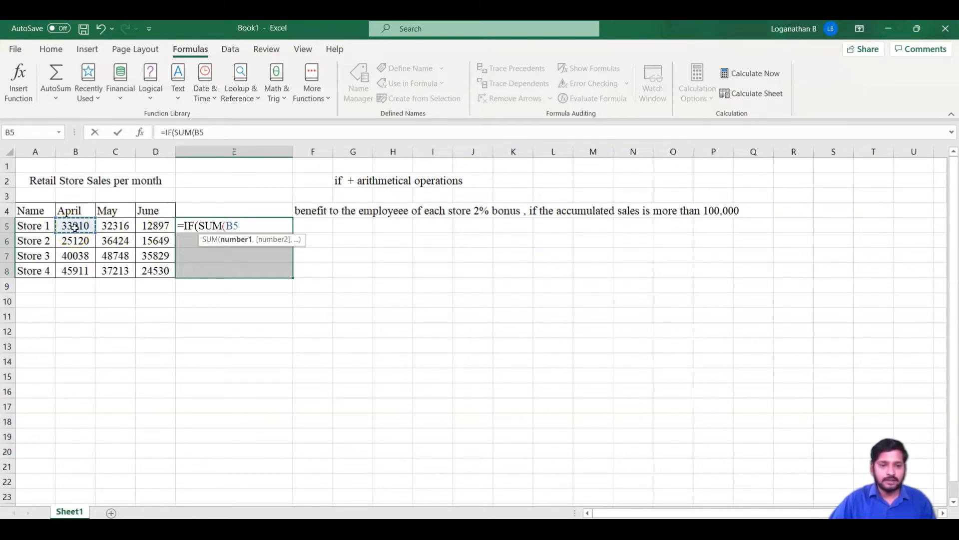
drag(74, 226, 142, 226)
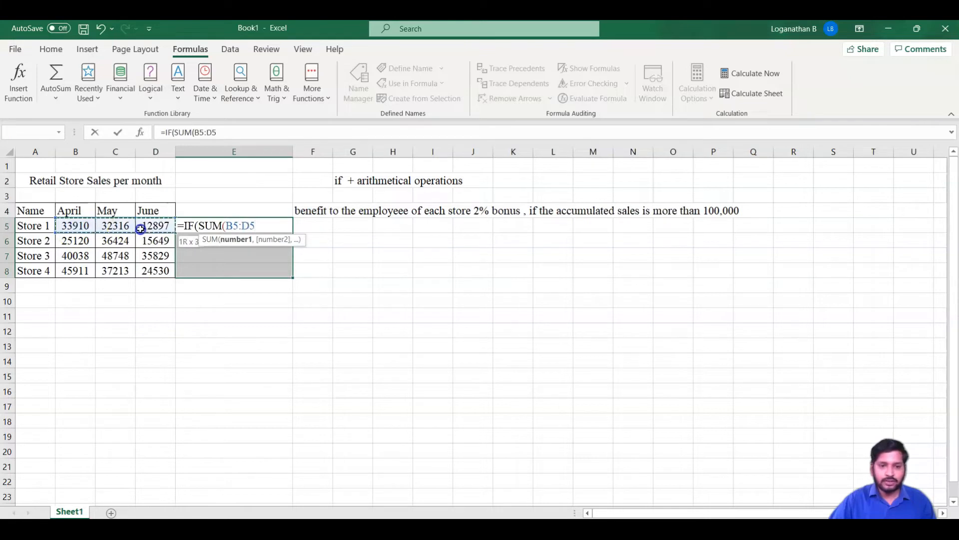
click(260, 225)
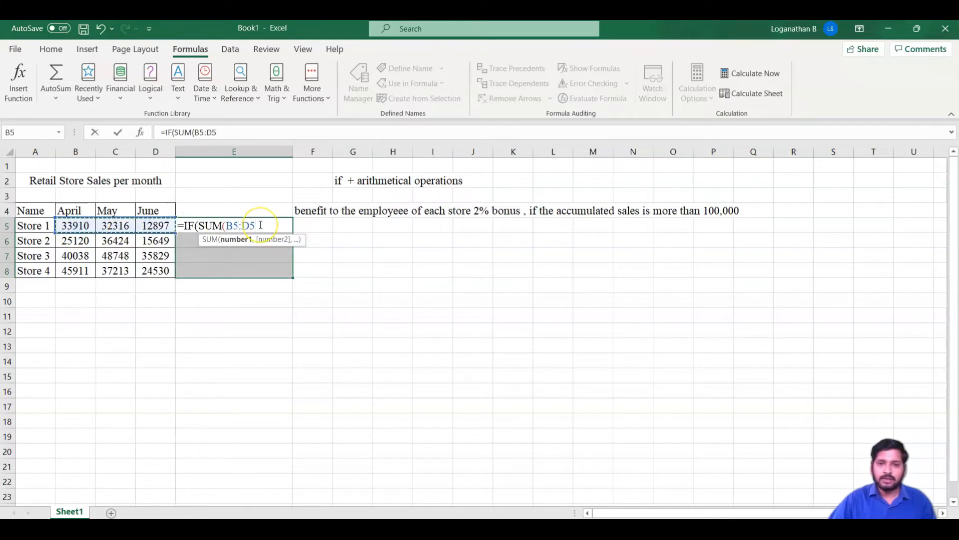
text())
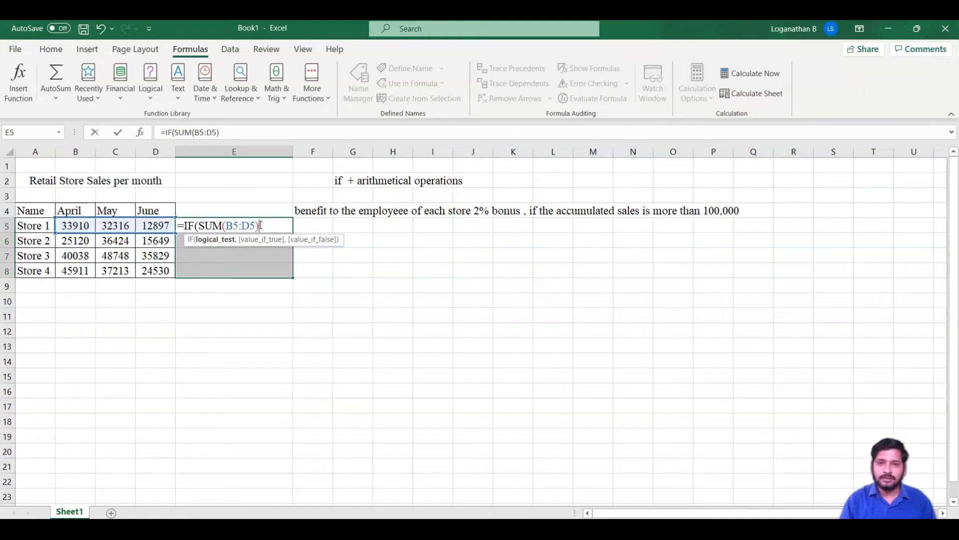
text(>)
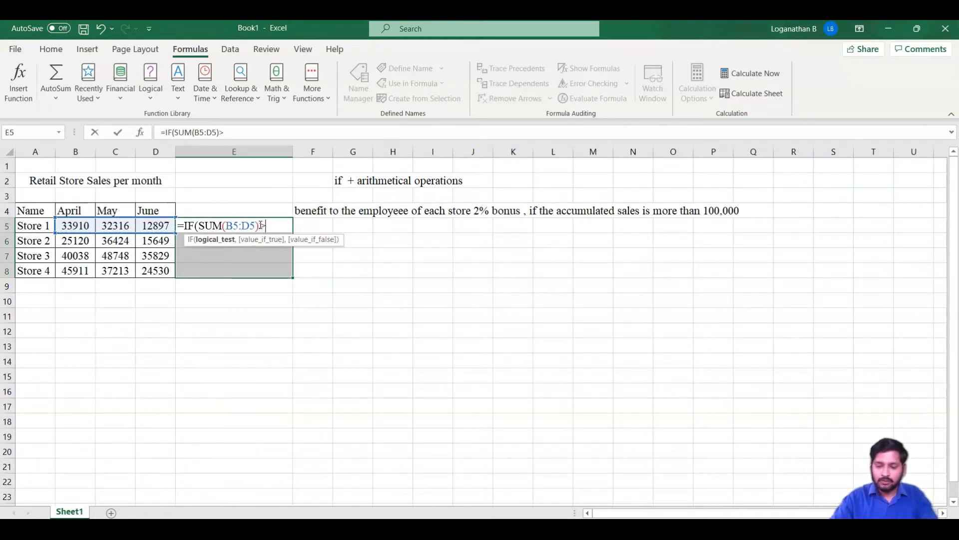
text(=100000)
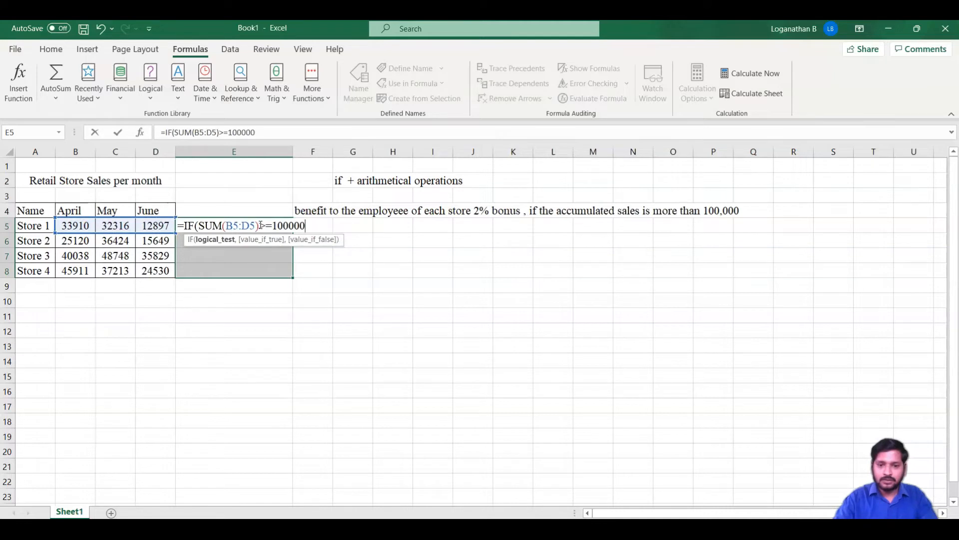
text(,)
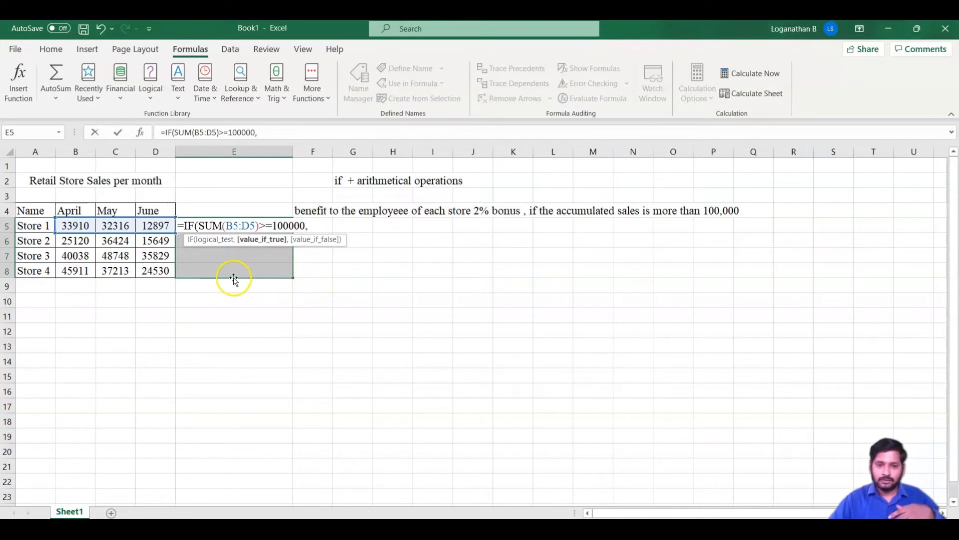
Step: Set the IF formula's value-if-true argument to SUM(B5:D5)*0.02
text(sum)
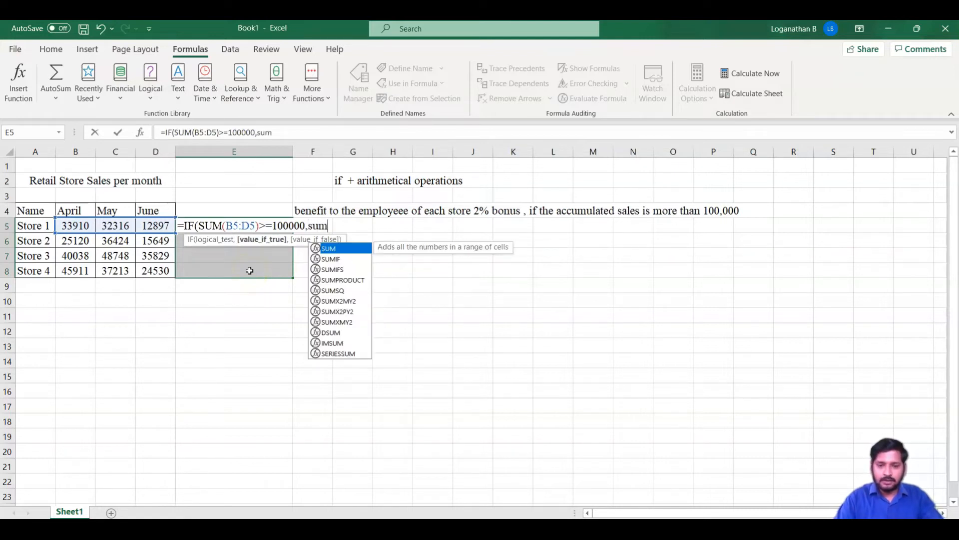
key(Tab)
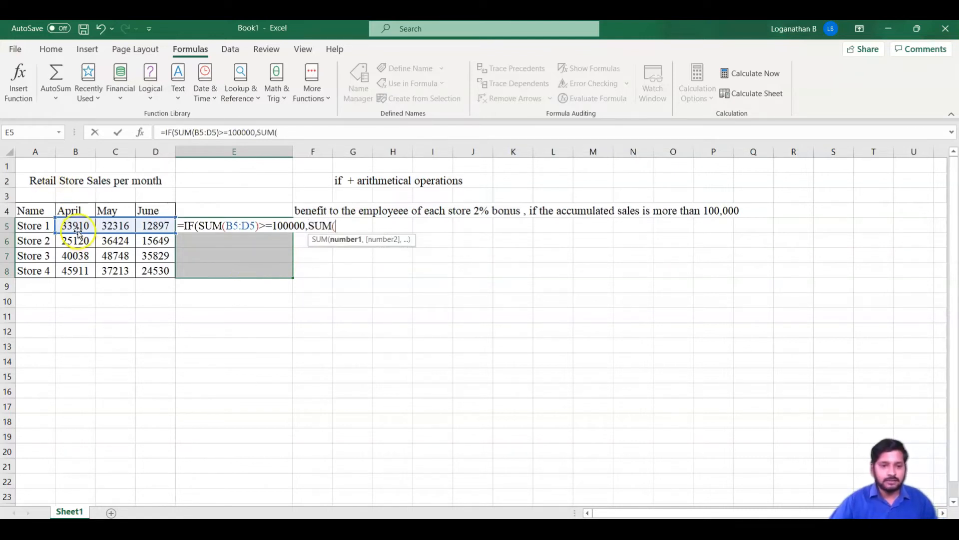
drag(67, 226, 147, 226)
text())
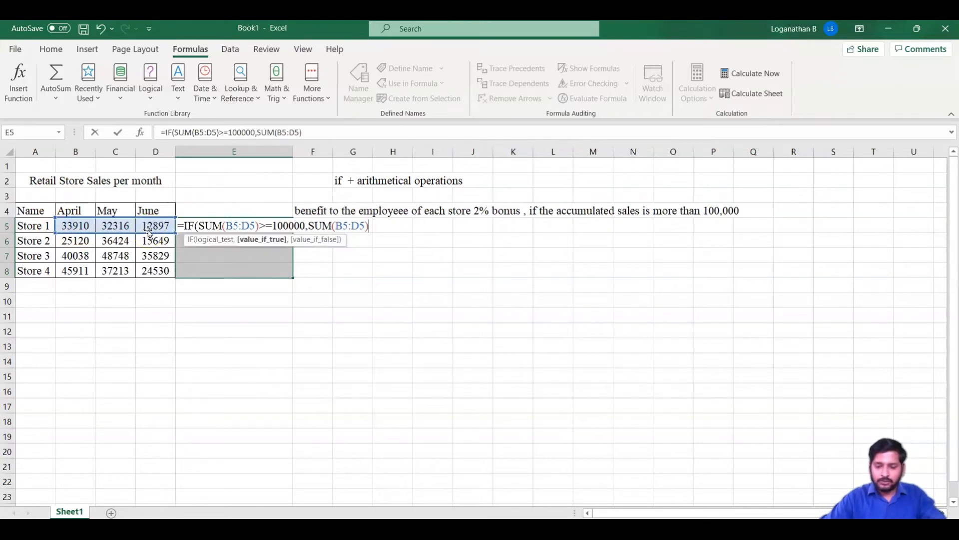
text(*)
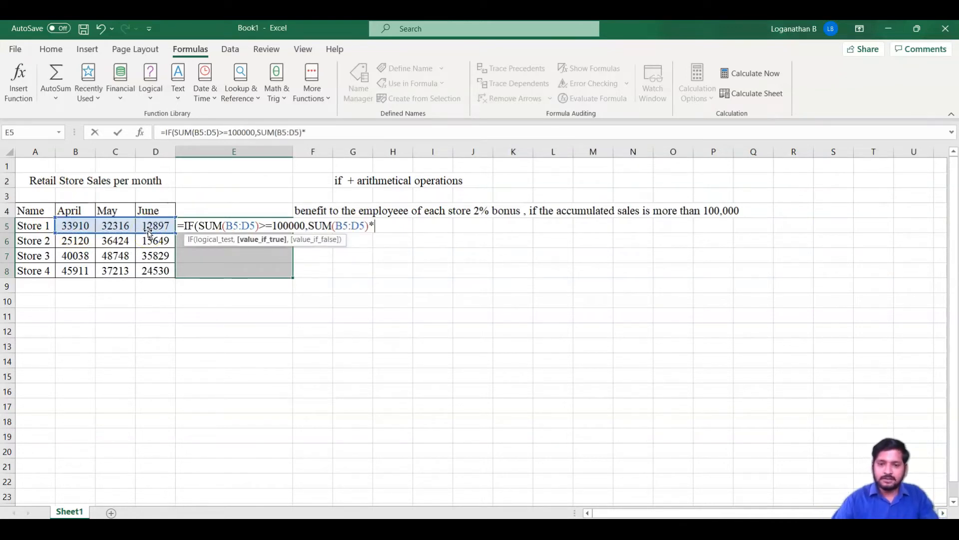
text(0)
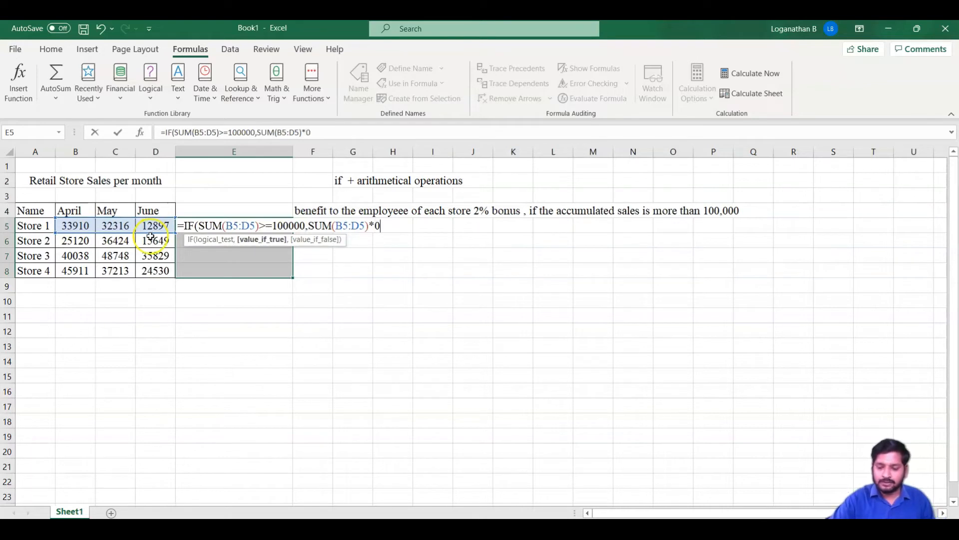
text(.02,)
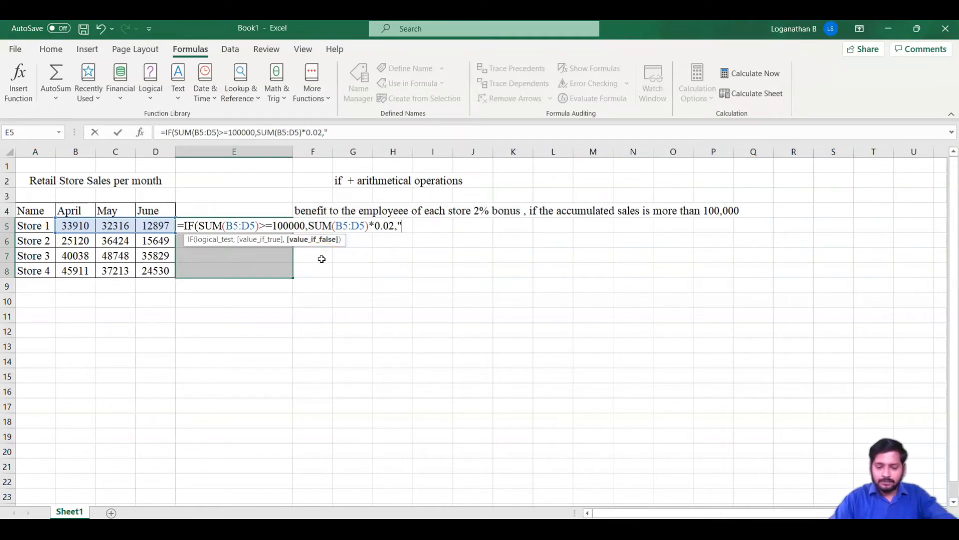
Step: Set the IF formula's value-if-false argument to "No bonus to employee" and fill the completed formula into E5:E8
text(No b)
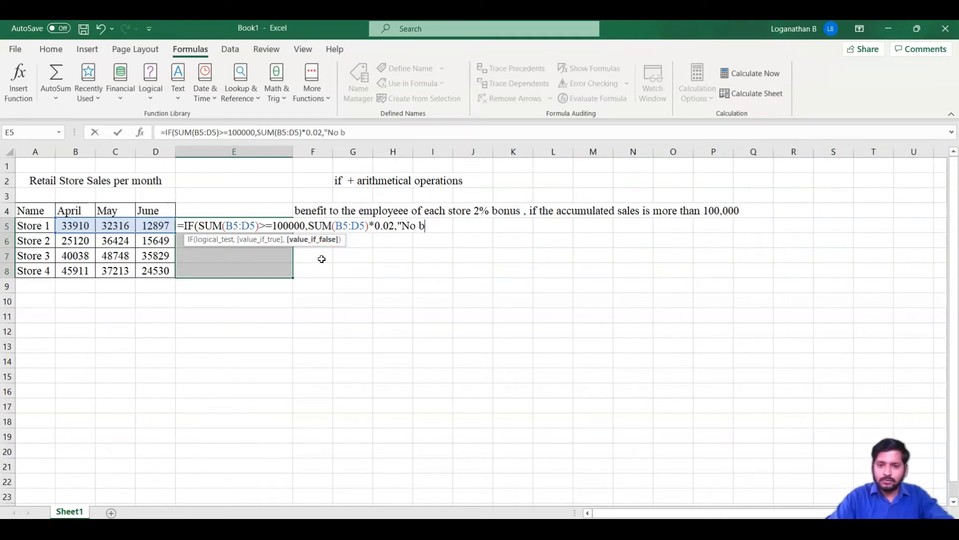
text(oun)
key(BackSpace)
key(BackSpace)
text(n)
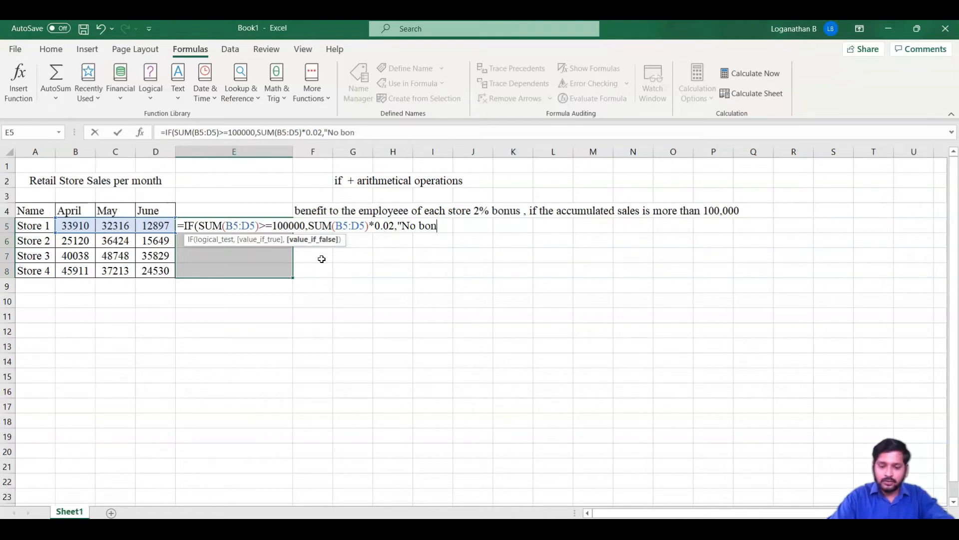
text(us to employee)
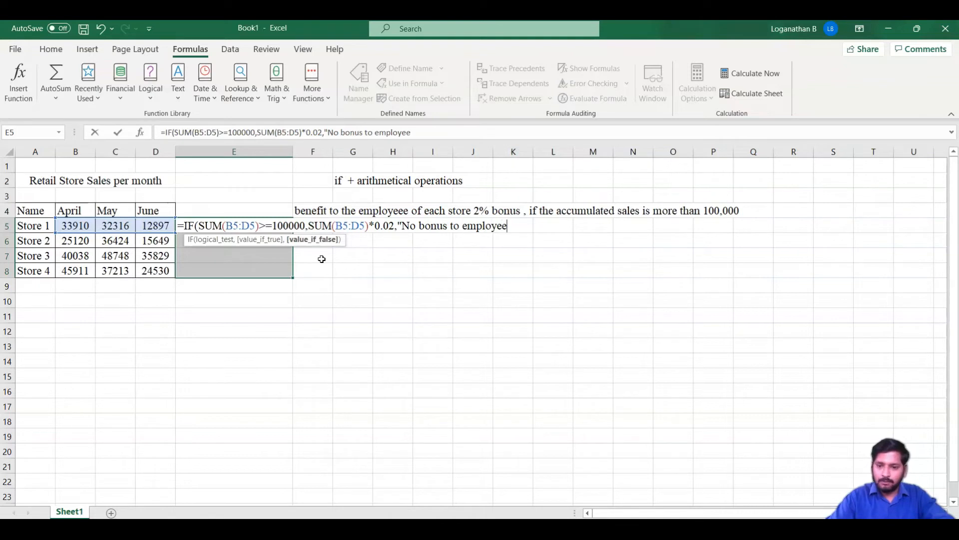
text(")
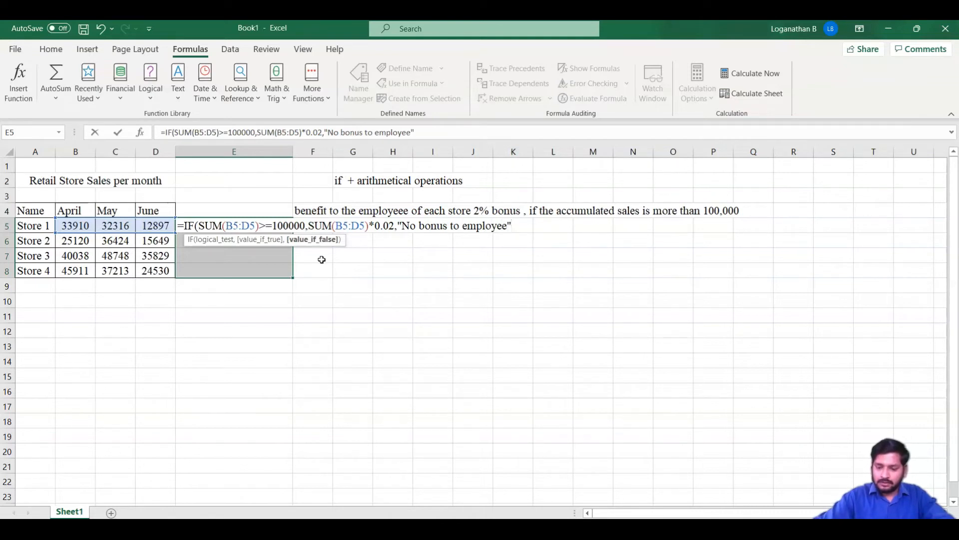
text())
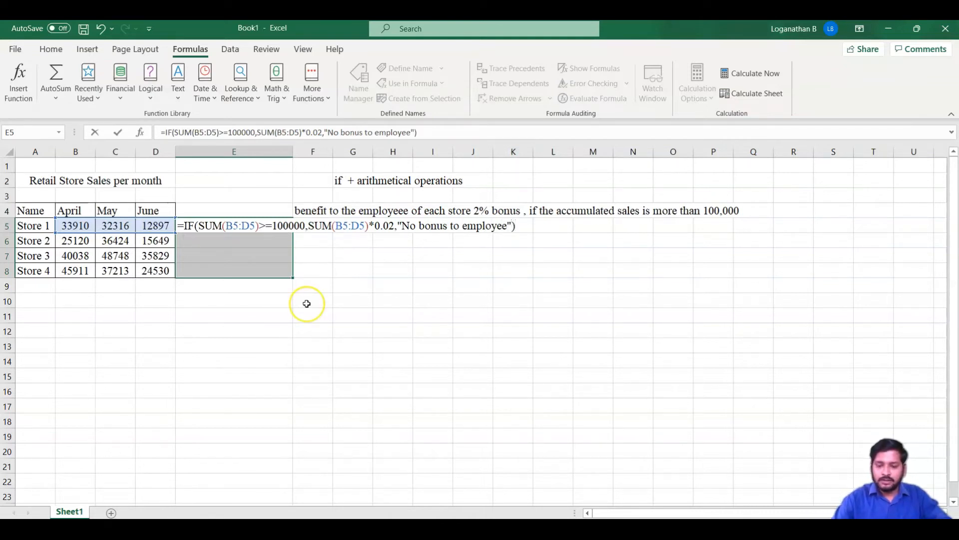
key(ctrl+Return)
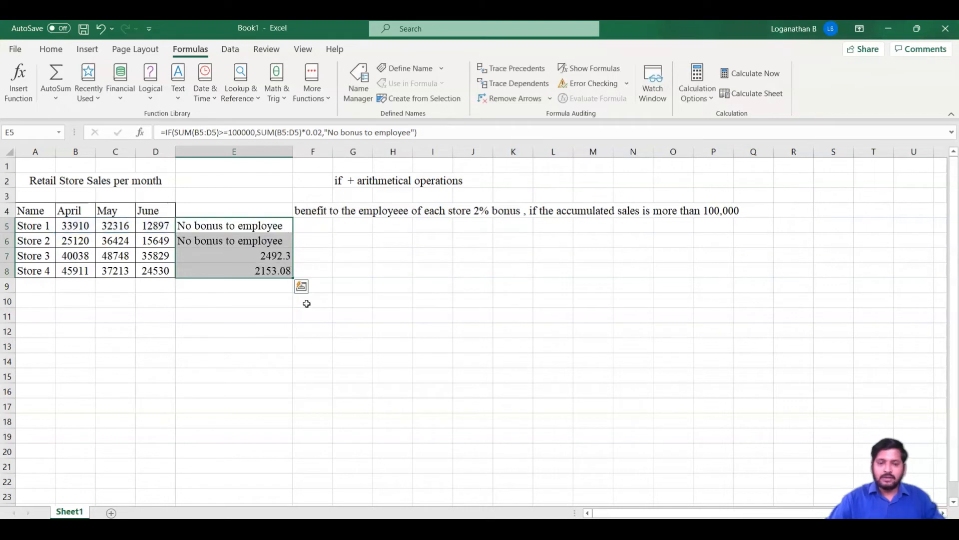
Step: Check the bonus formulas for Store 1 and Store 4, evaluating Store 1's formula in E5 part by part with Evaluate Formula
click(275, 227)
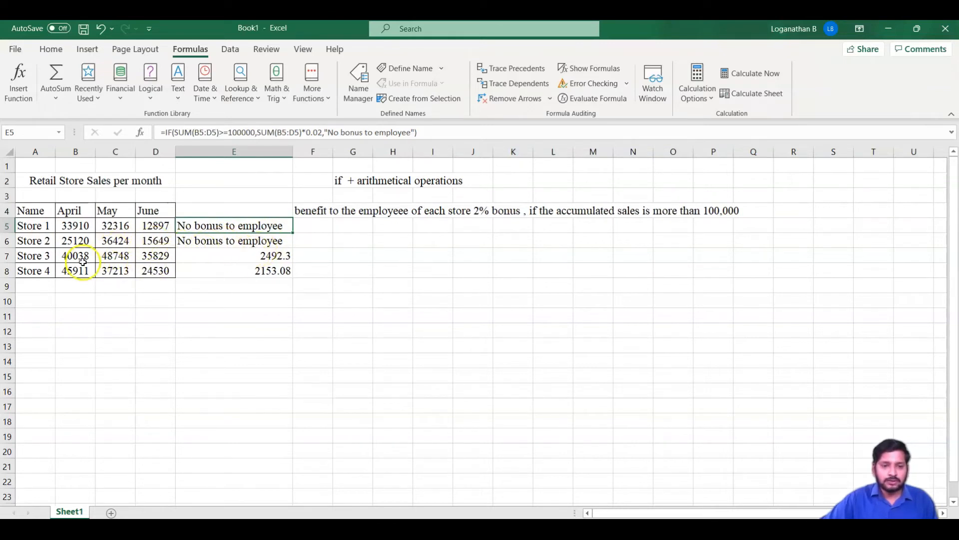
click(227, 268)
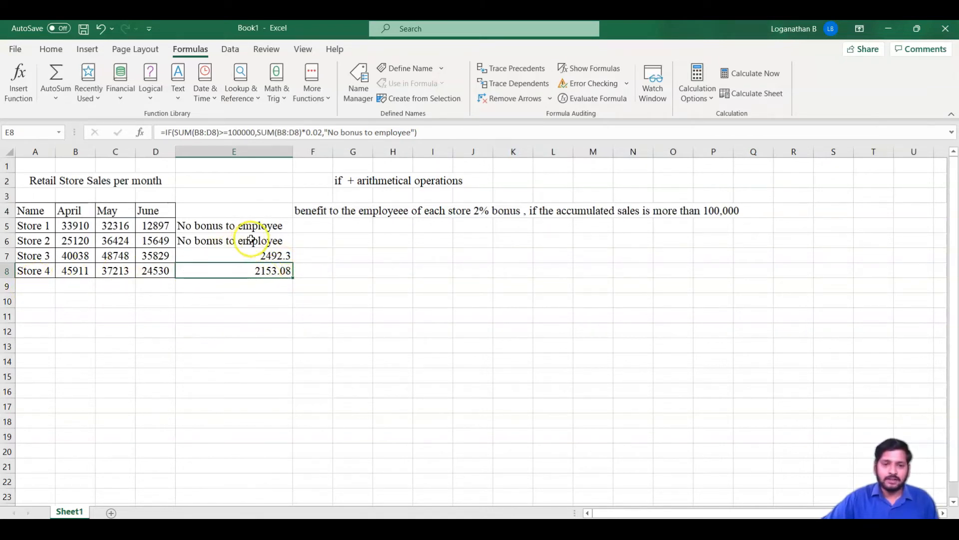
click(253, 226)
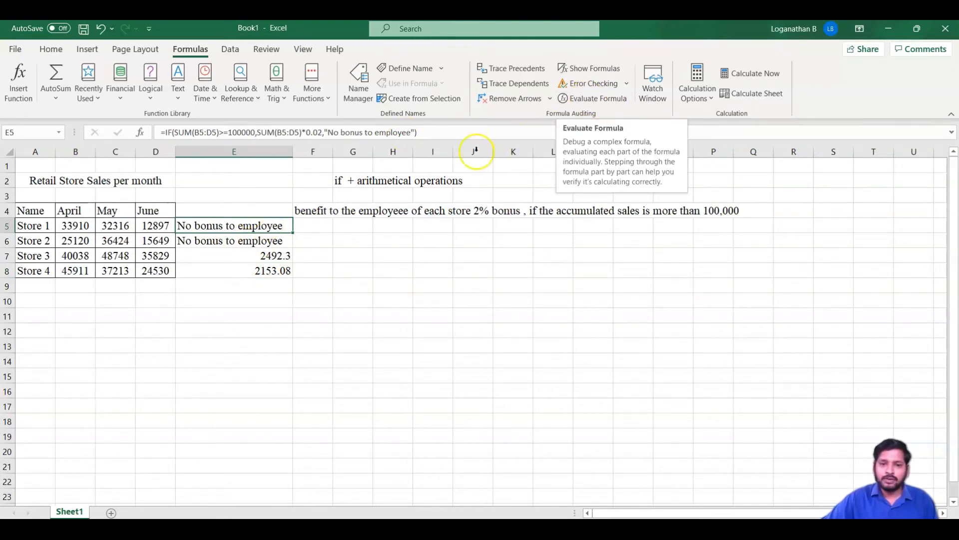
click(598, 100)
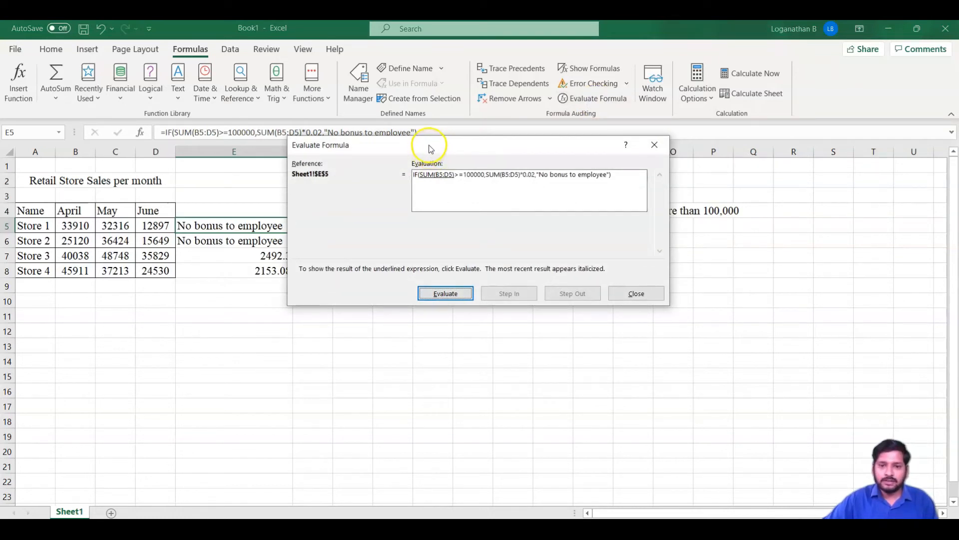
drag(432, 146, 425, 145)
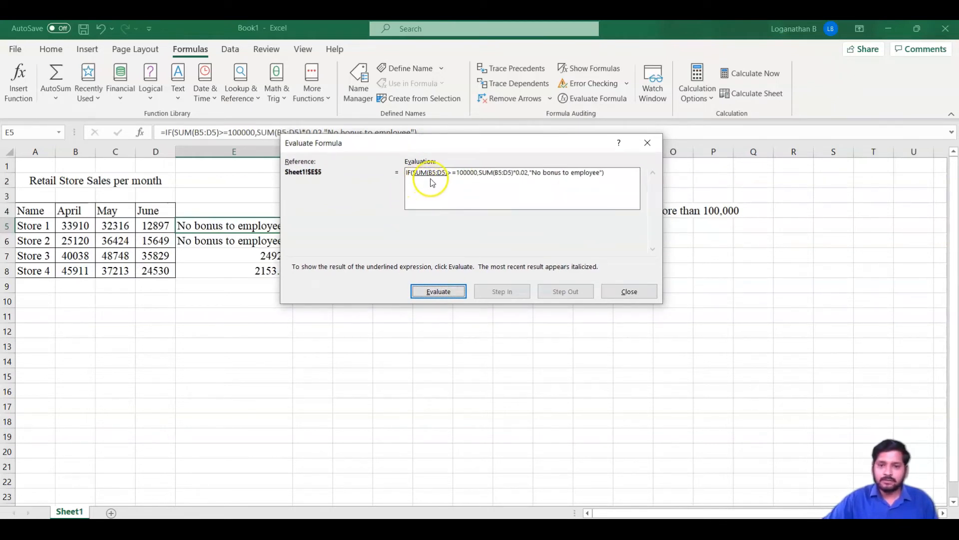
click(438, 293)
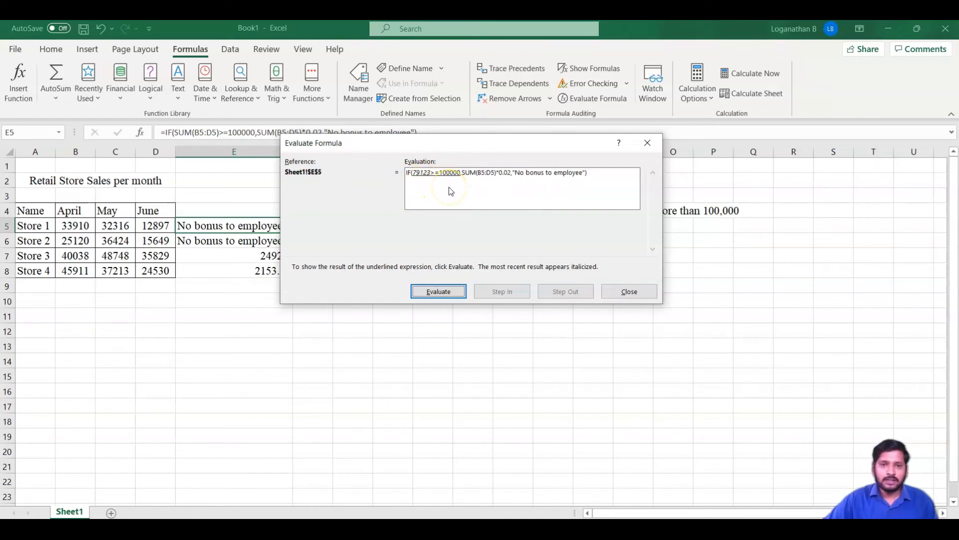
click(440, 291)
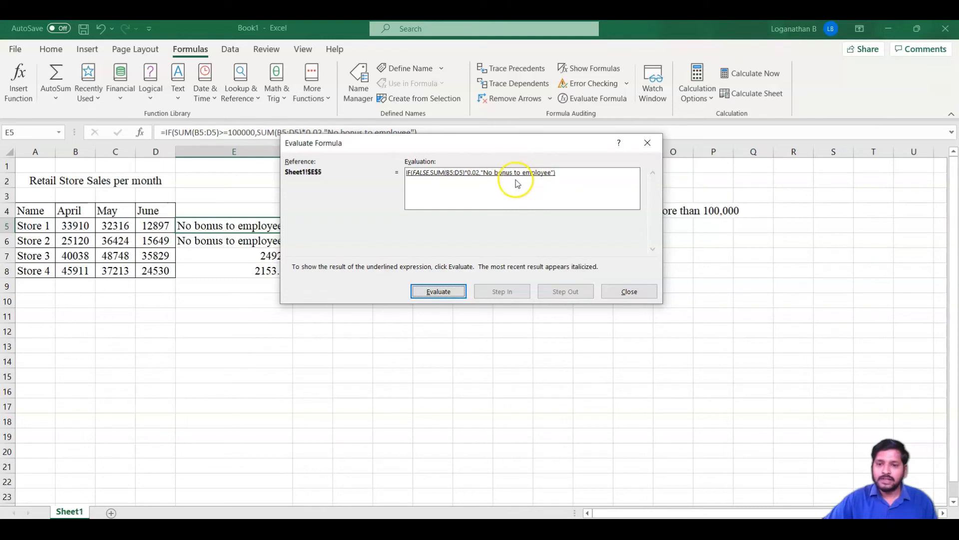
click(438, 291)
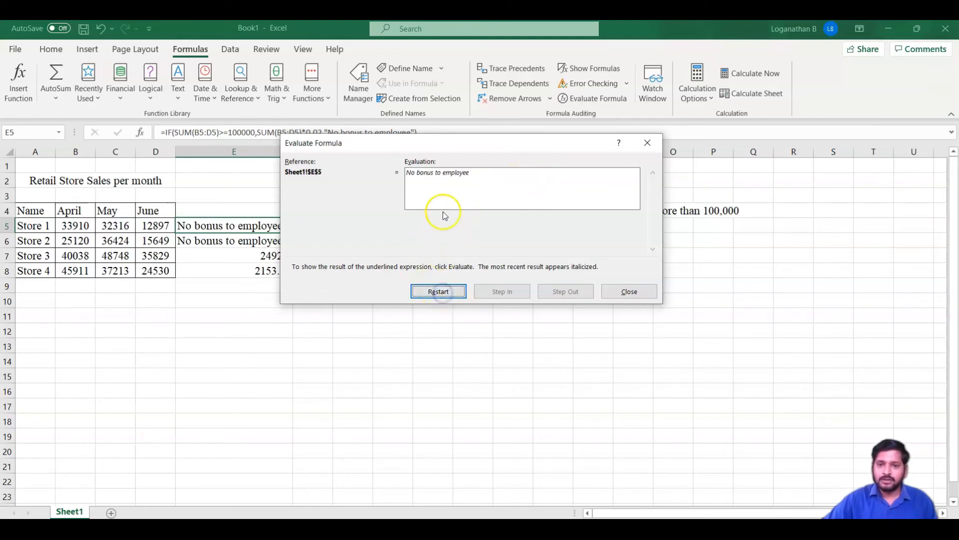
drag(413, 142, 502, 146)
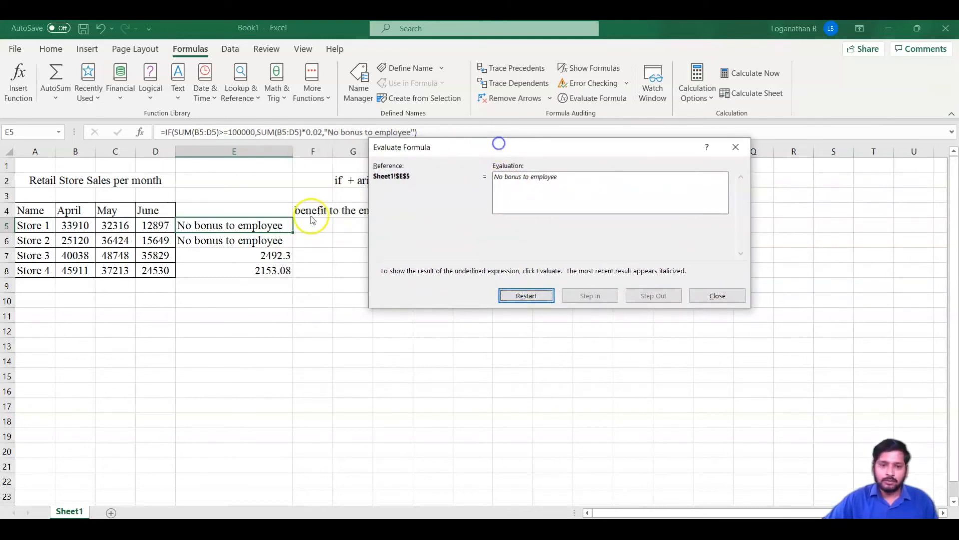
click(723, 299)
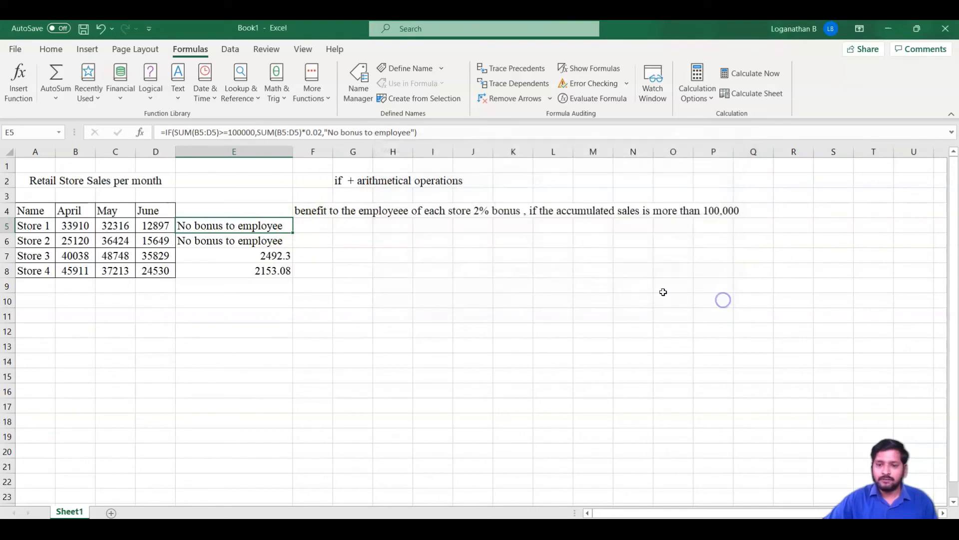
Step: Evaluate Store 4's bonus formula in E8 part by part through to its final result, keeping the bonus note in view
click(263, 273)
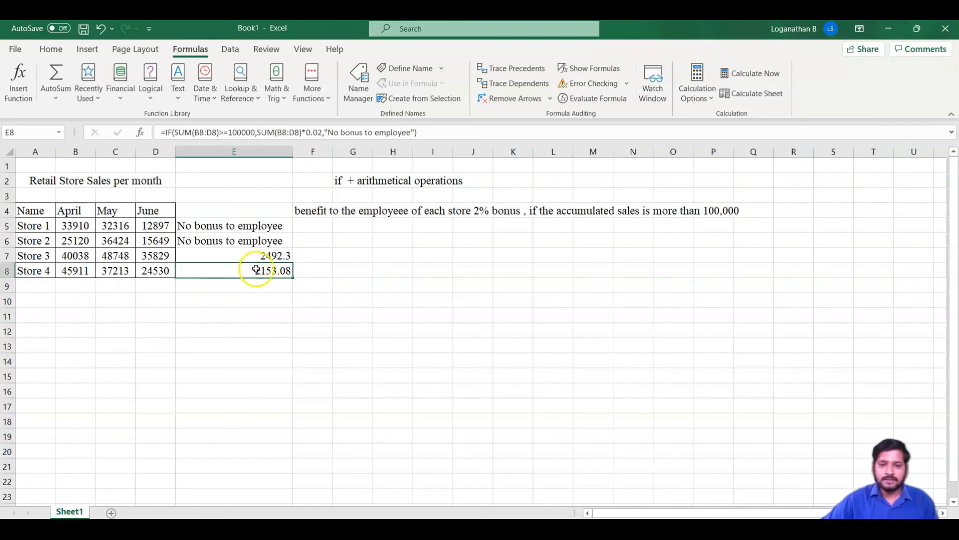
click(581, 98)
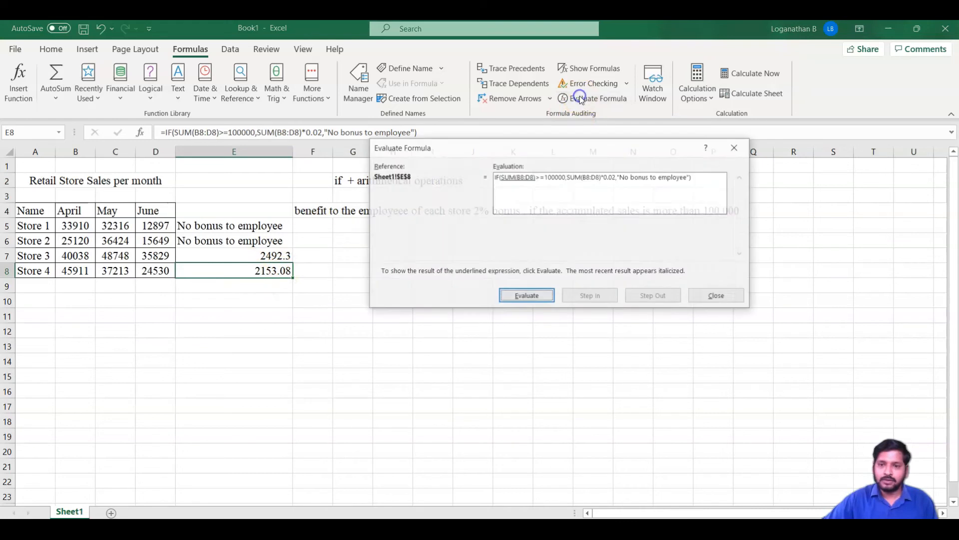
drag(520, 145, 438, 149)
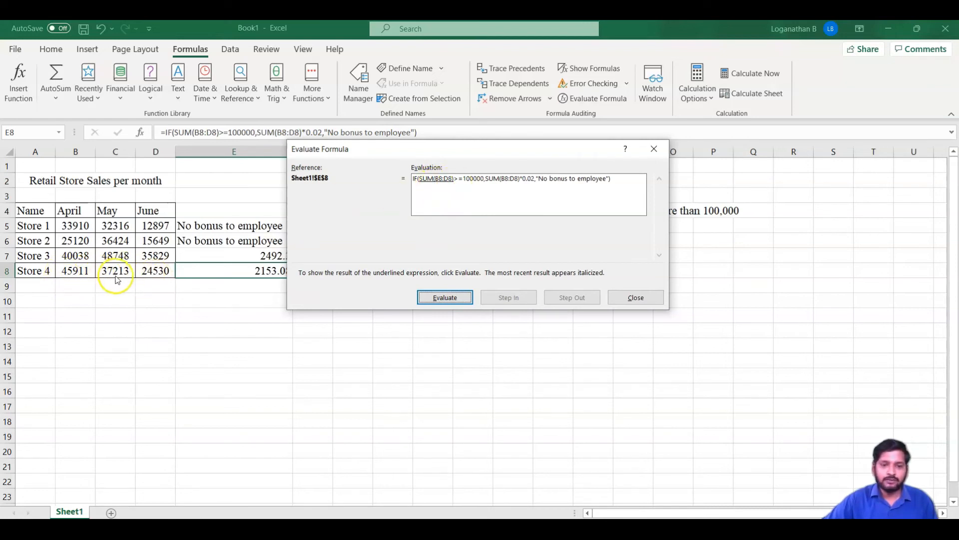
click(444, 297)
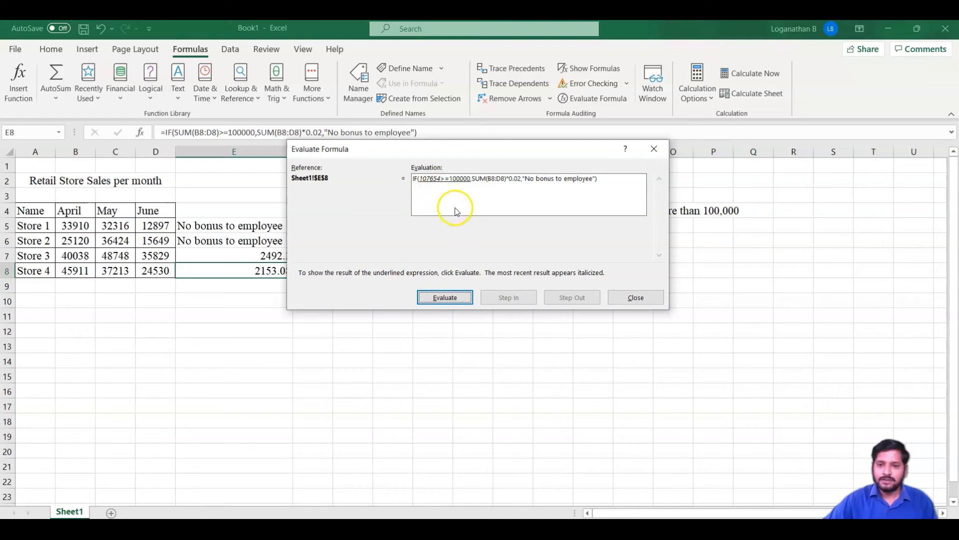
click(455, 299)
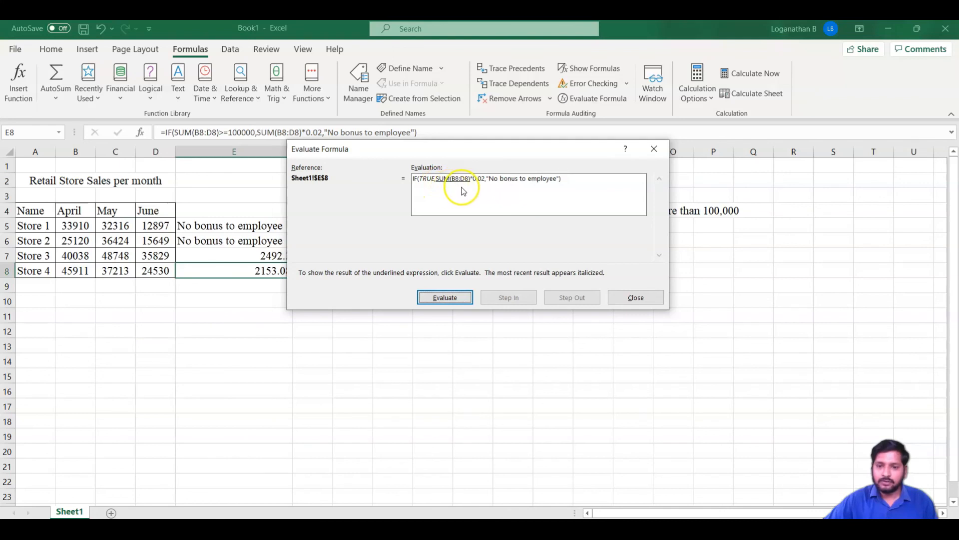
click(439, 299)
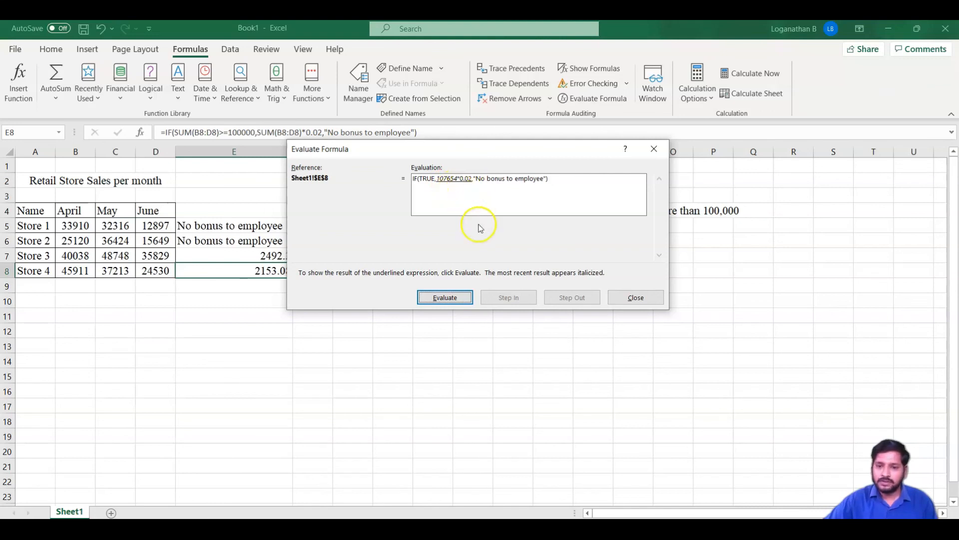
click(445, 300)
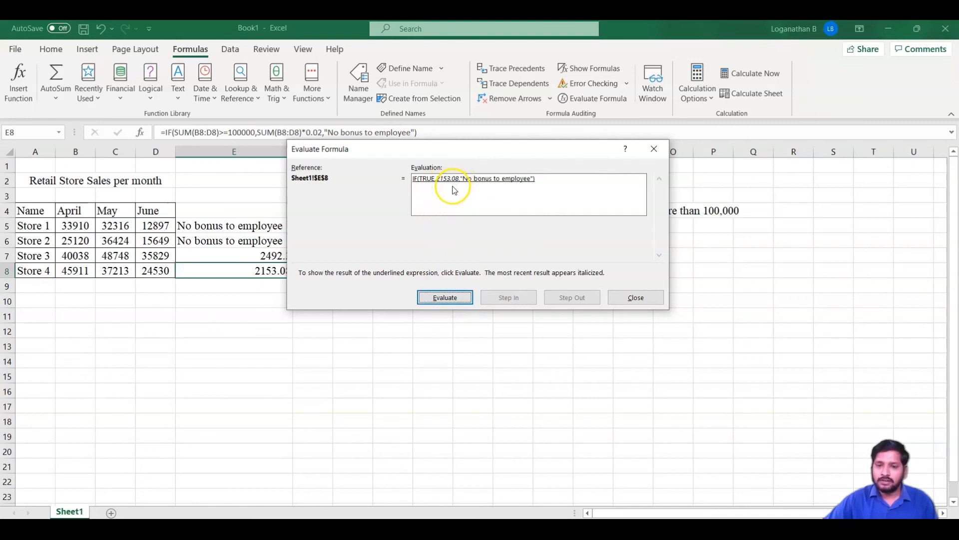
click(455, 306)
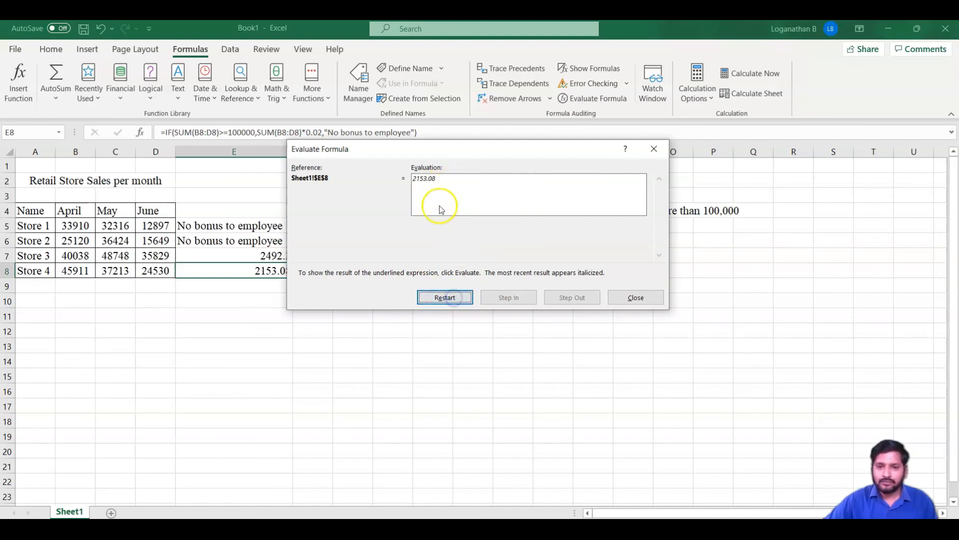
drag(453, 149, 481, 151)
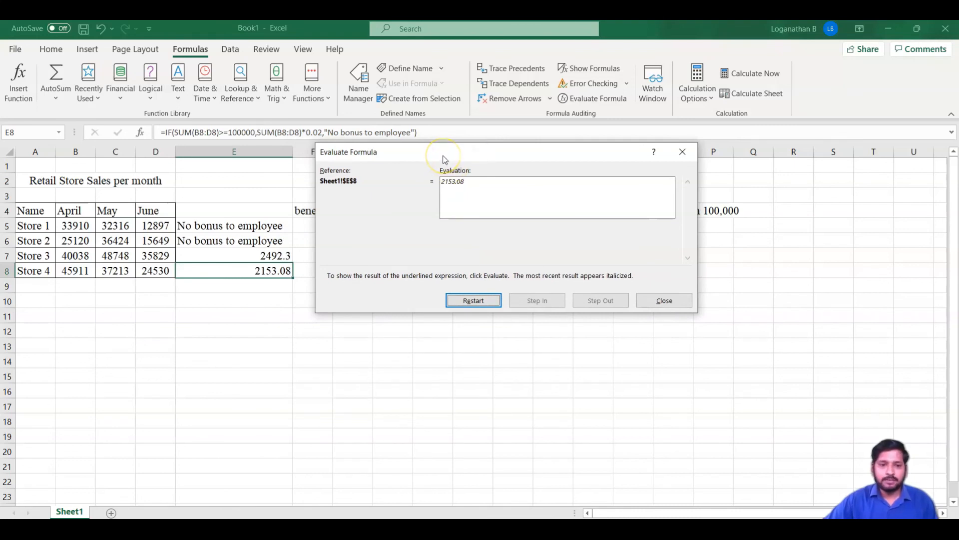
drag(445, 158, 434, 228)
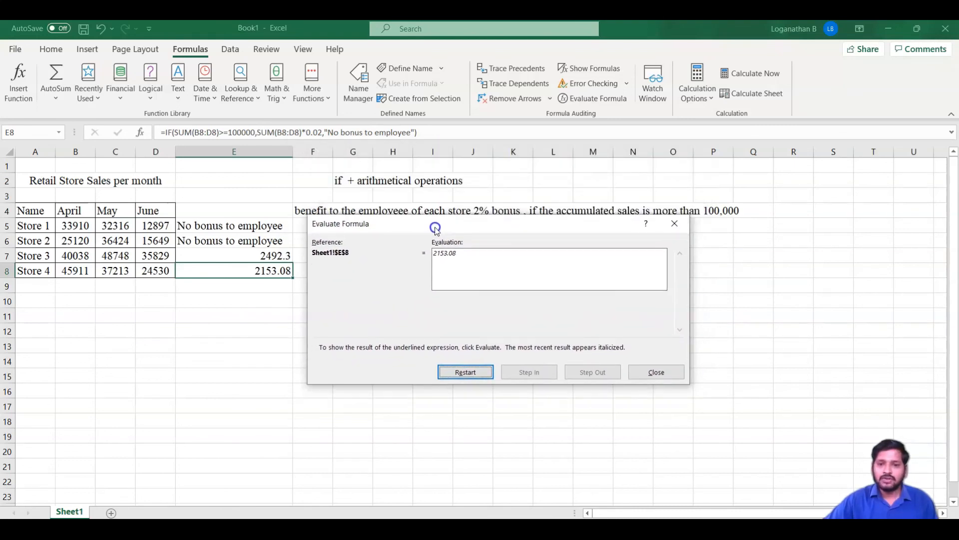